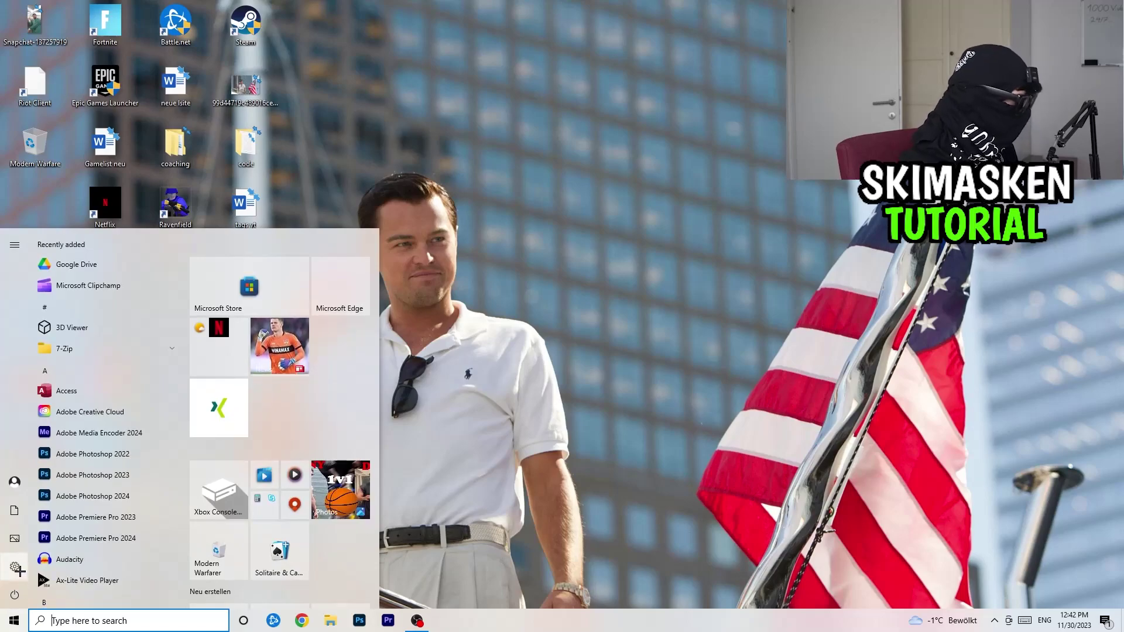
- Open the Windows gaming settings and review the Game Bar, Captures and Game Mode pages
{"action": "left_click", "coordinate": [15, 566]}
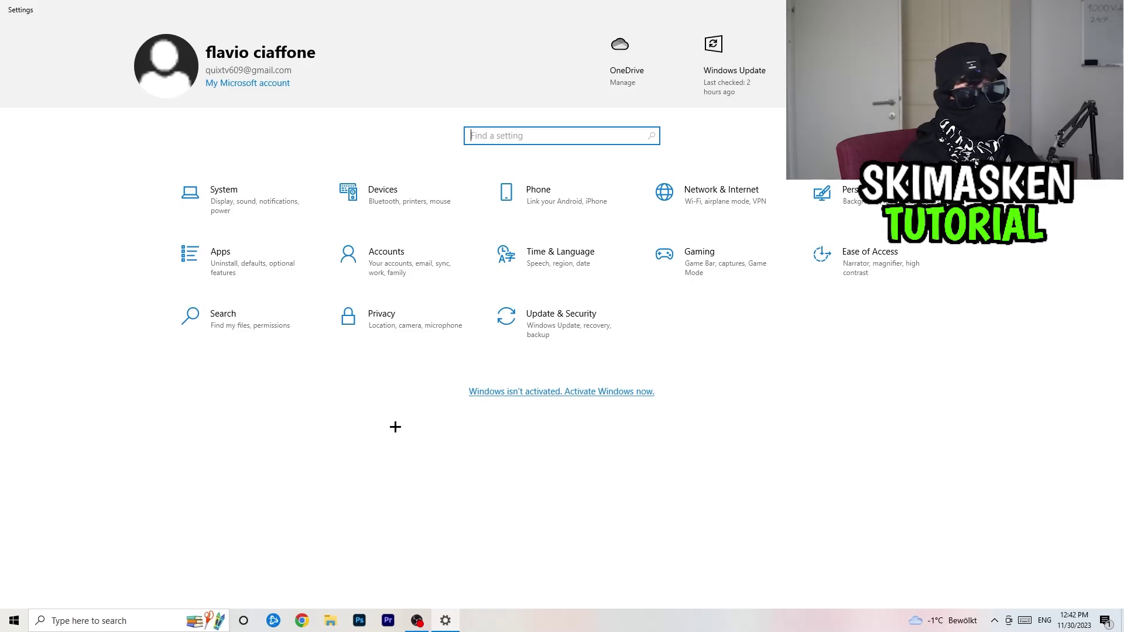
{"action": "left_click", "coordinate": [748, 251]}
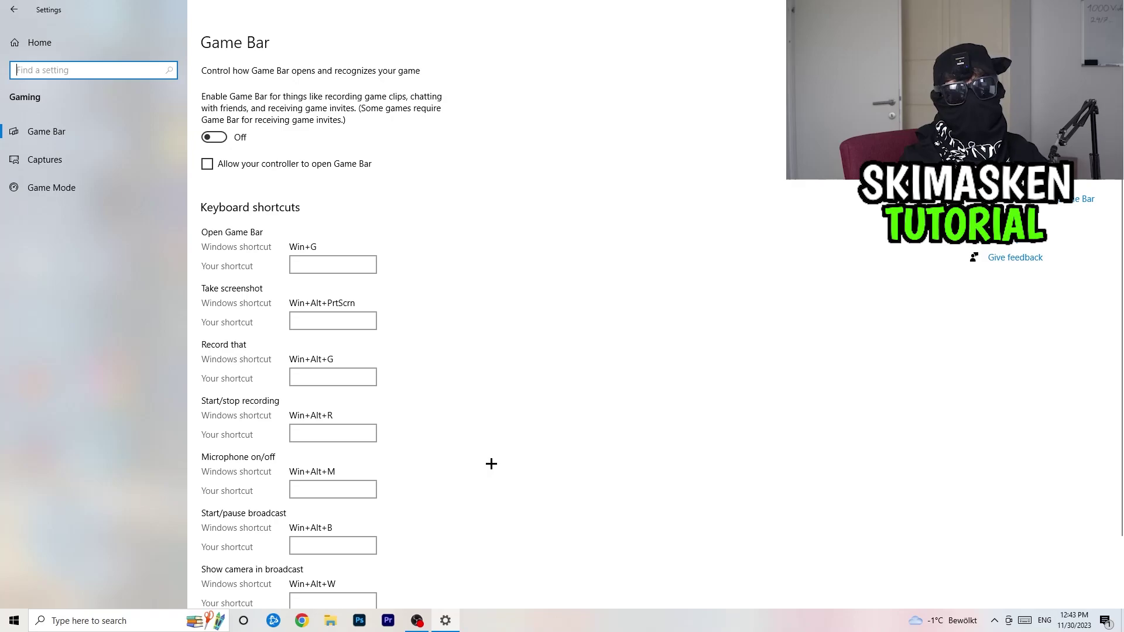
{"action": "left_click", "coordinate": [75, 157]}
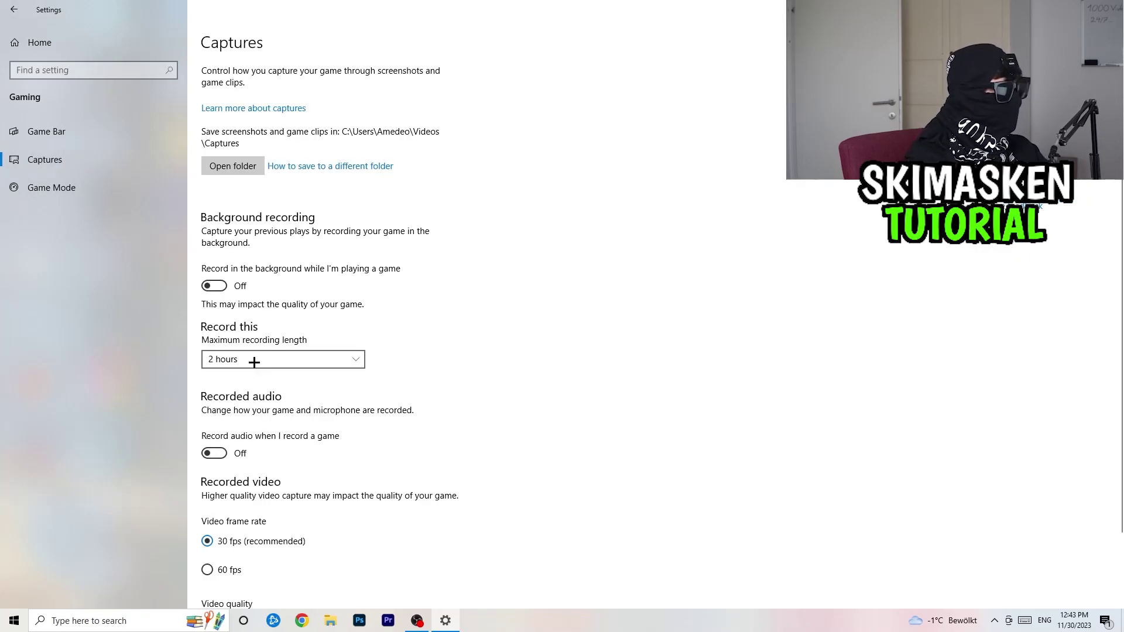
{"action": "scroll", "coordinate": [281, 219], "scroll_direction": "down", "scroll_amount": 2}
{"action": "scroll", "coordinate": [291, 206], "scroll_direction": "up", "scroll_amount": 2}
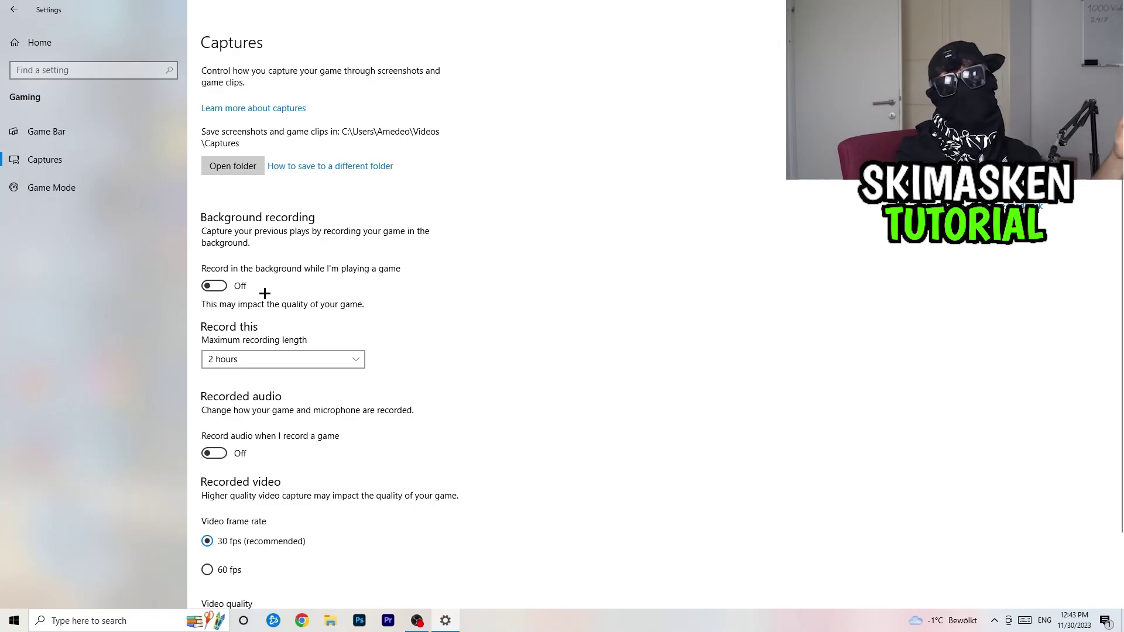
{"action": "scroll", "coordinate": [263, 293], "scroll_direction": "down", "scroll_amount": 3}
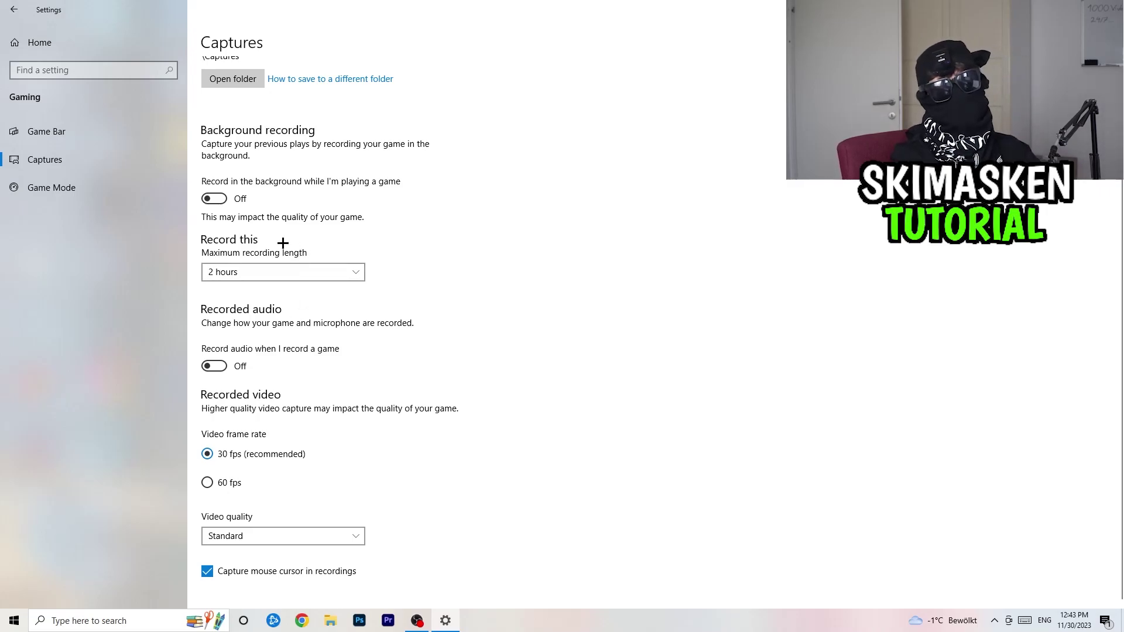
{"action": "left_click", "coordinate": [118, 192]}
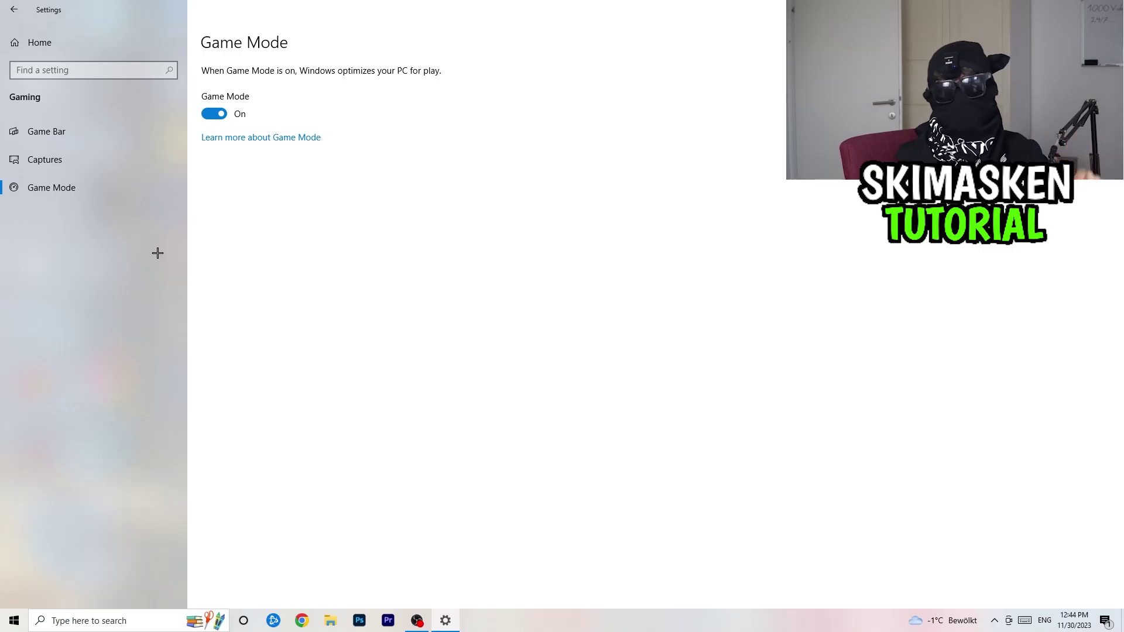
- Review the system's display settings, checking the scaling options for text, apps and other items, and the display resolution
{"action": "left_click", "coordinate": [13, 9]}
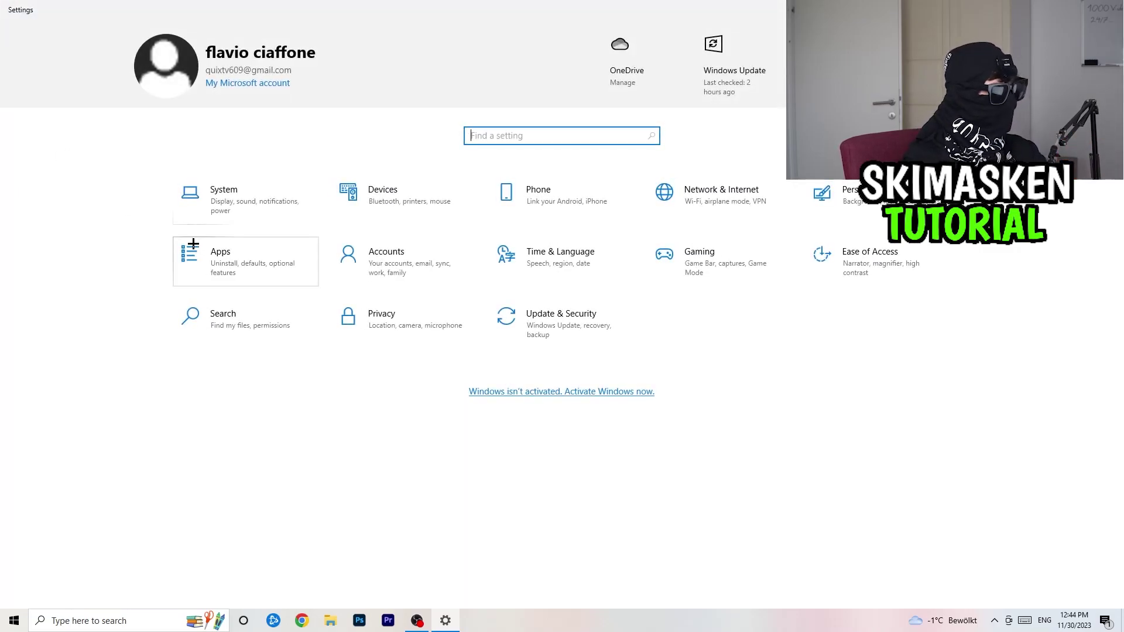
{"action": "left_click", "coordinate": [264, 200]}
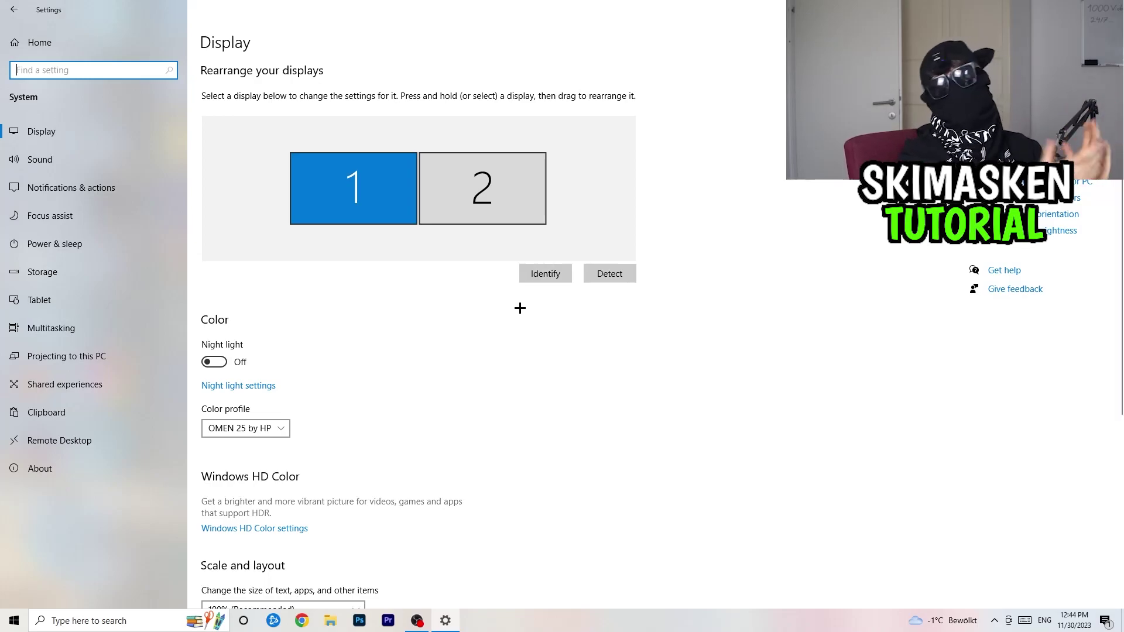
{"action": "scroll", "coordinate": [351, 264], "scroll_direction": "down", "scroll_amount": 4}
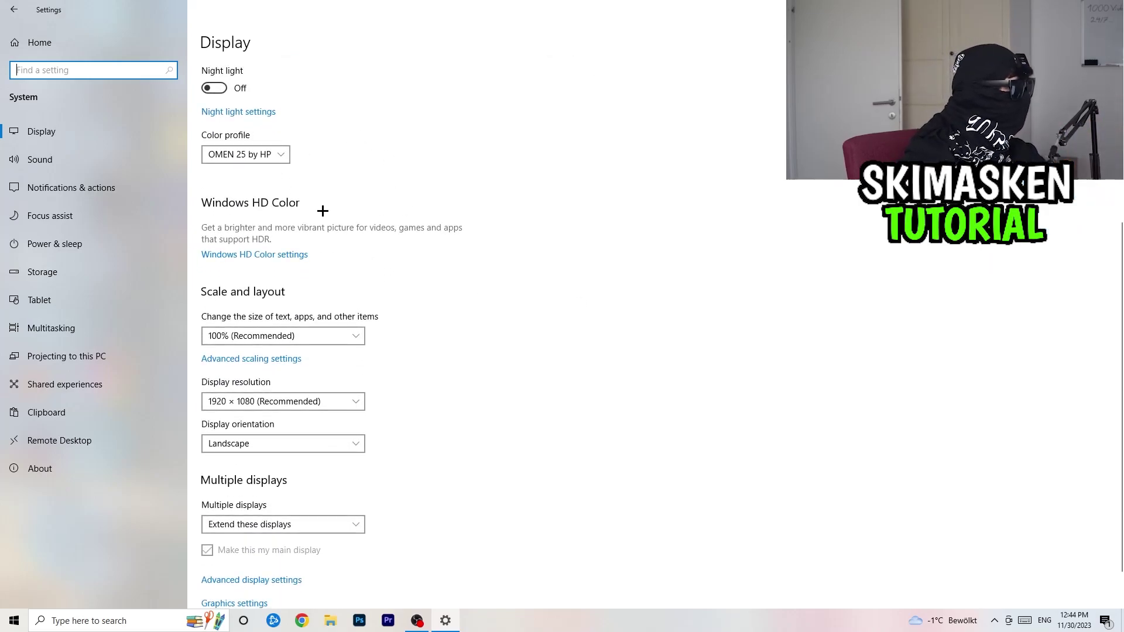
{"action": "scroll", "coordinate": [322, 246], "scroll_direction": "down", "scroll_amount": 1}
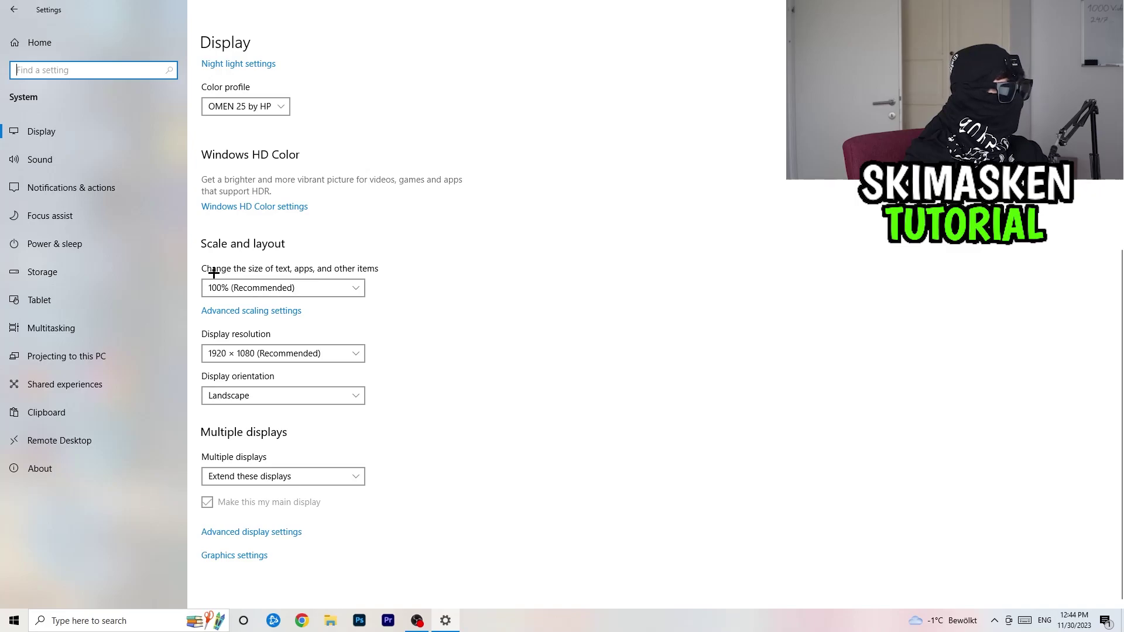
{"action": "left_click", "coordinate": [282, 288]}
{"action": "left_click", "coordinate": [647, 361]}
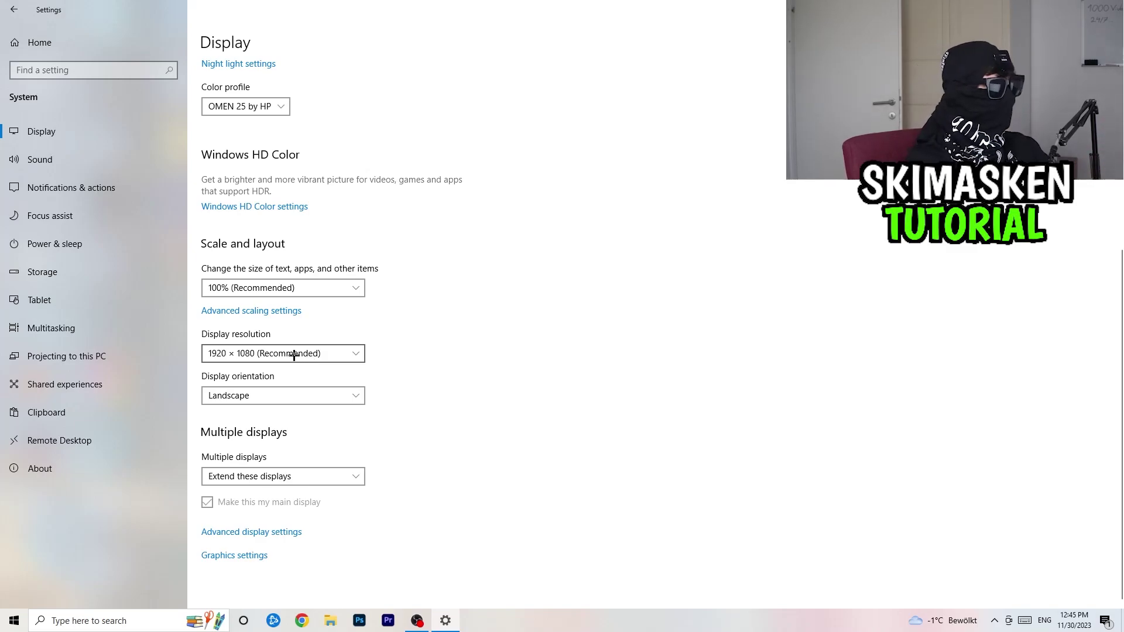
- Check the available power plans, including the additional ones, in Power Options and return to the Power & sleep settings
{"action": "left_click", "coordinate": [44, 244]}
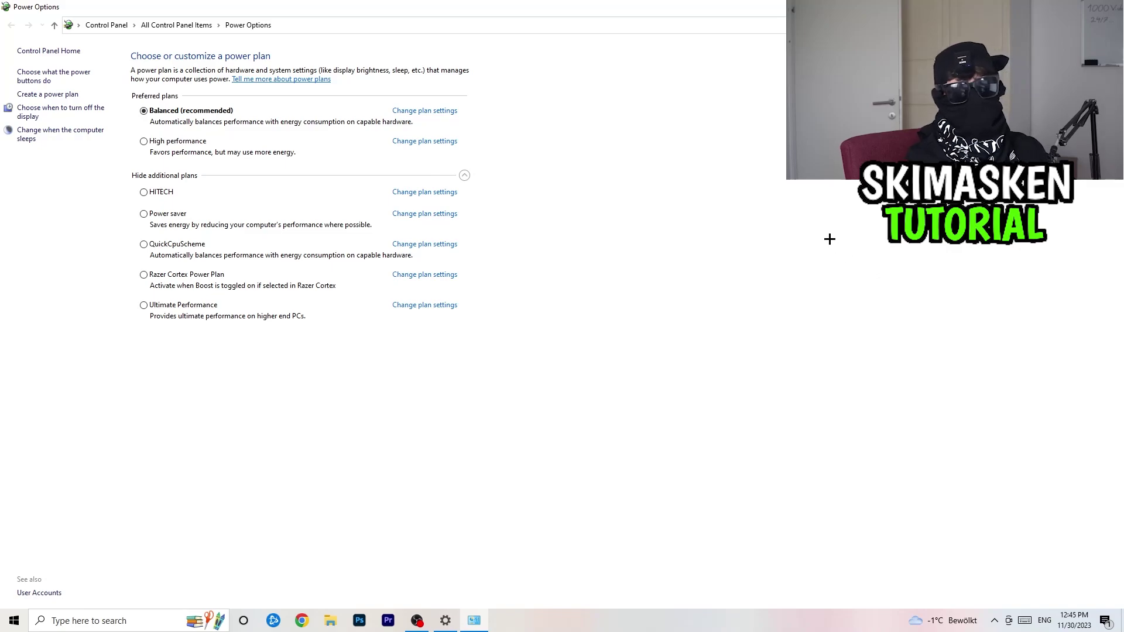
{"action": "left_click", "coordinate": [464, 175]}
{"action": "left_click", "coordinate": [465, 175]}
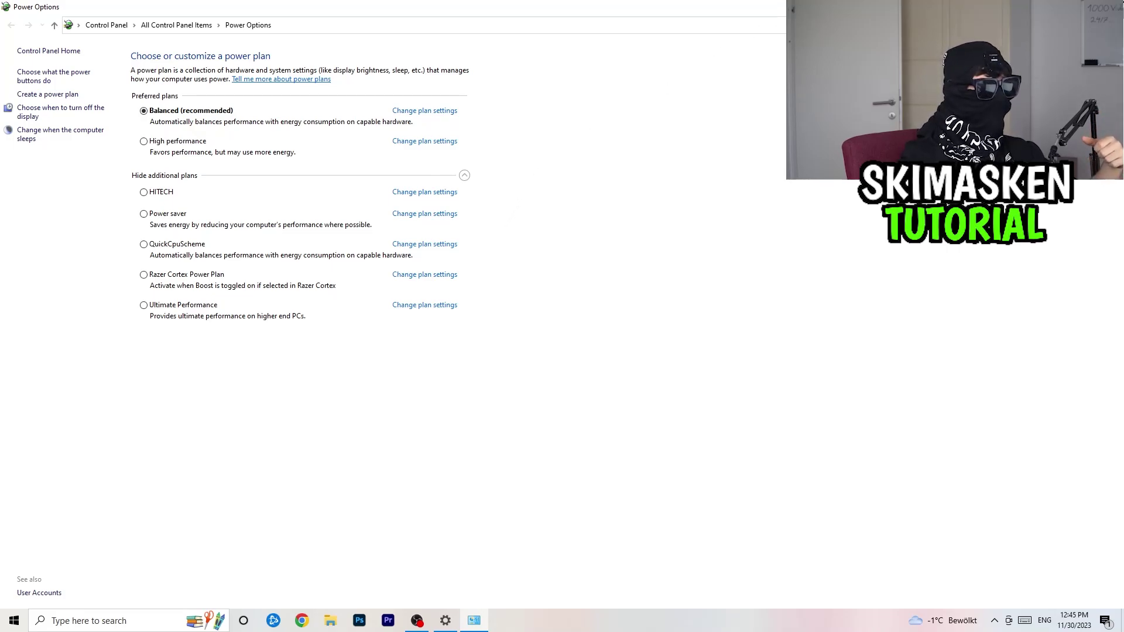
{"action": "left_click", "coordinate": [1111, 7]}
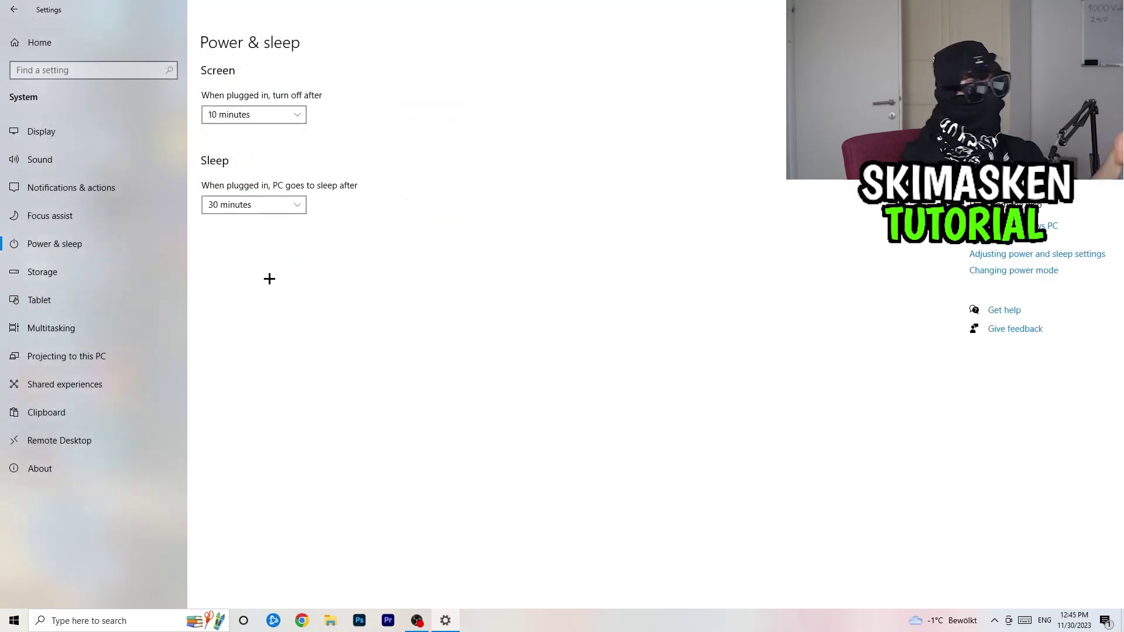
- Open the Storage Sense configuration and check how often it is set to run
{"action": "left_click", "coordinate": [129, 265]}
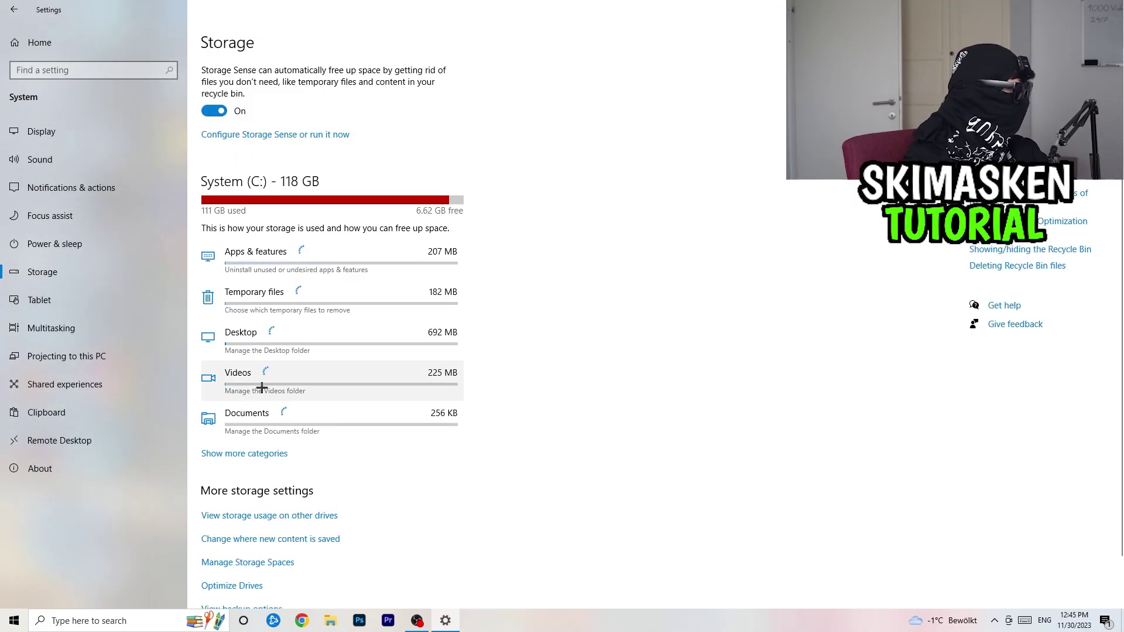
{"action": "left_click", "coordinate": [293, 134]}
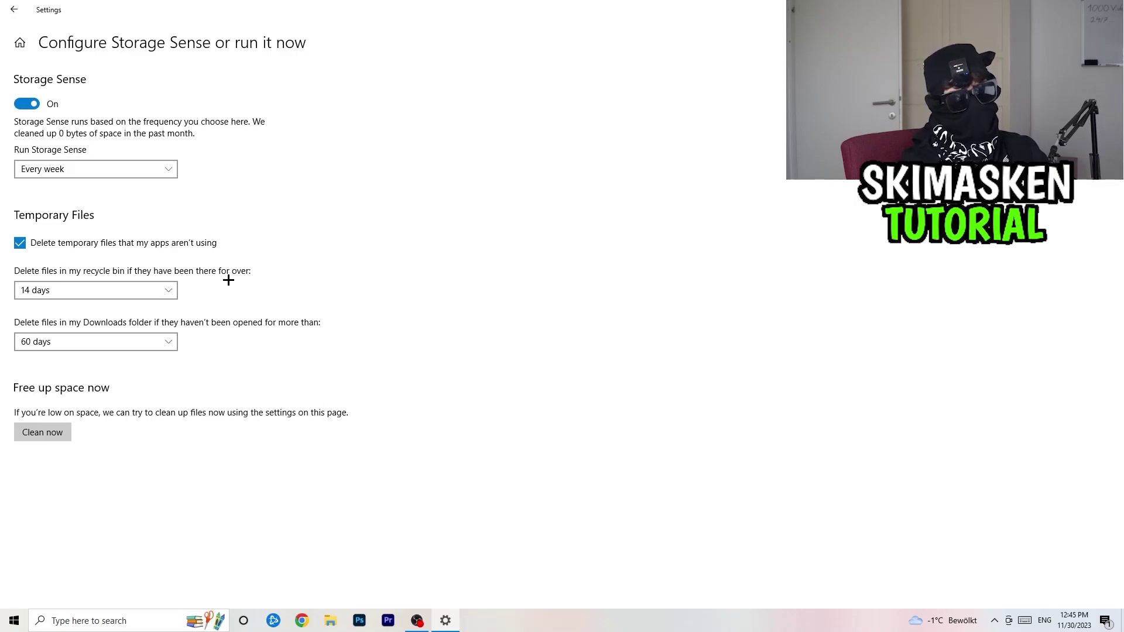
{"action": "left_click", "coordinate": [99, 169]}
{"action": "left_click", "coordinate": [166, 168]}
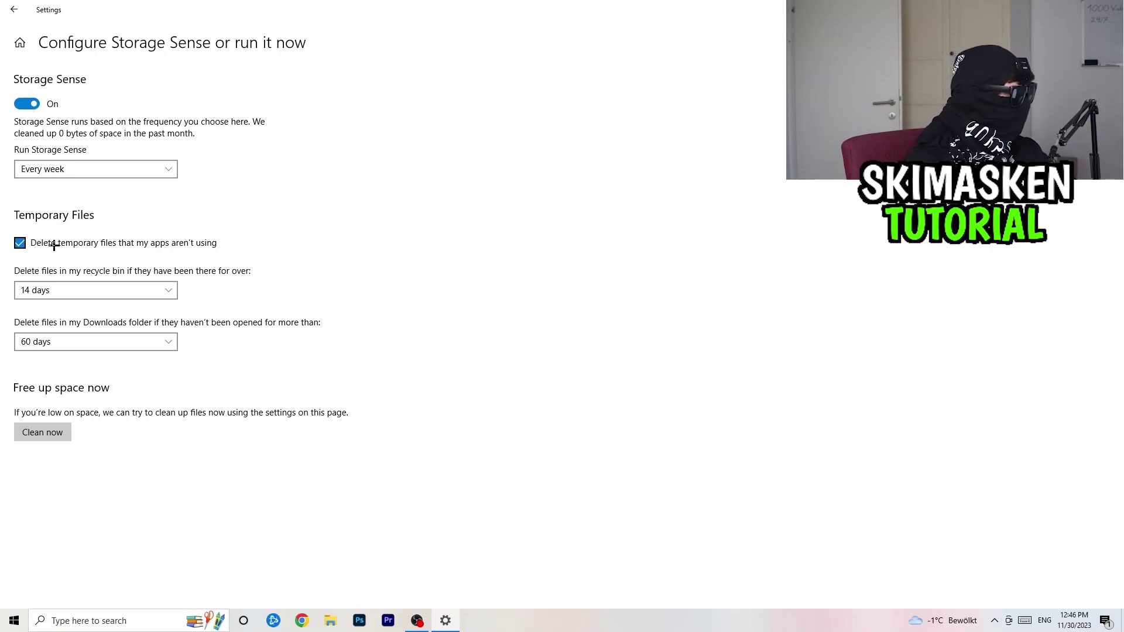
- Check the Storage Sense retention choices for recycle bin files, keeping the current one, and close Settings
{"action": "left_click", "coordinate": [100, 291]}
{"action": "key", "text": "Down"}
{"action": "key", "text": "Down"}
{"action": "left_click", "coordinate": [252, 303]}
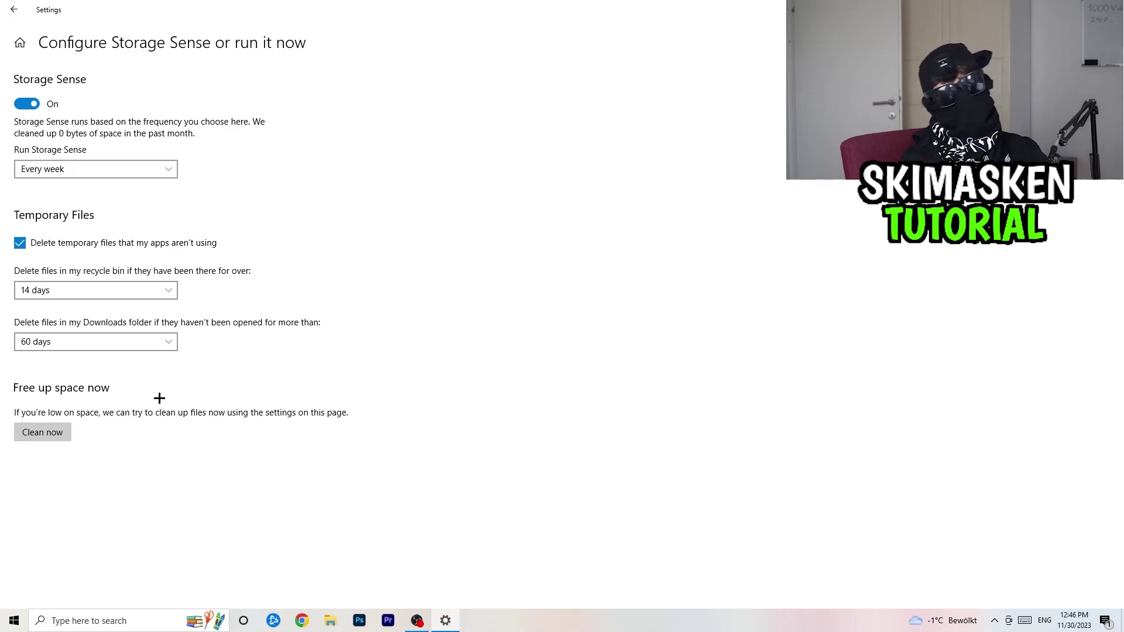
{"action": "left_click", "coordinate": [13, 7]}
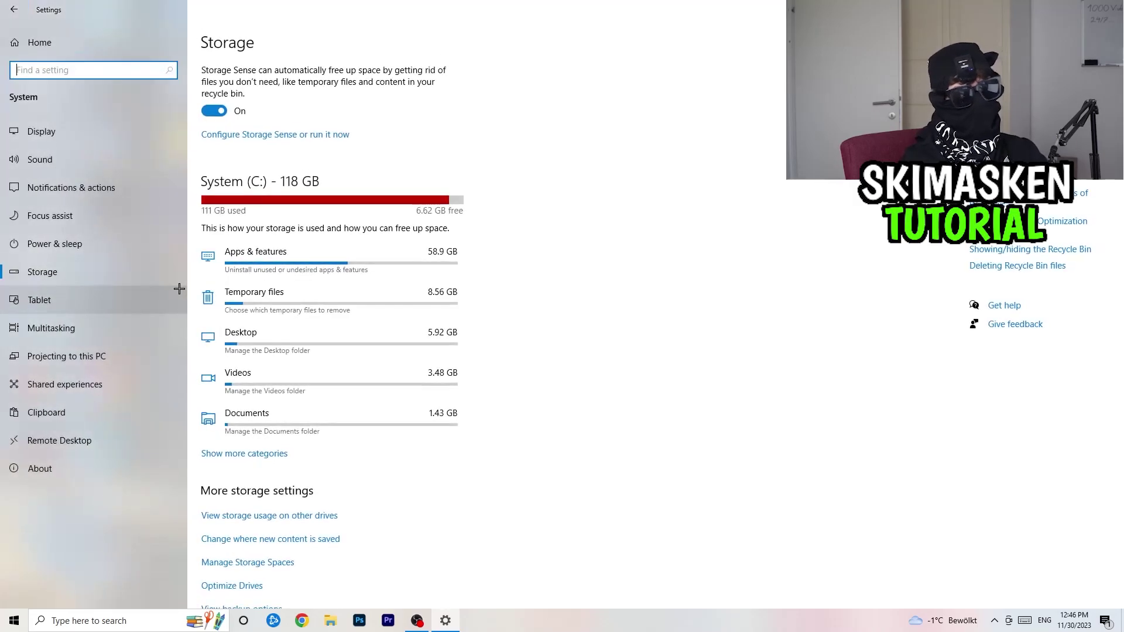
{"action": "key", "text": "alt+Left"}
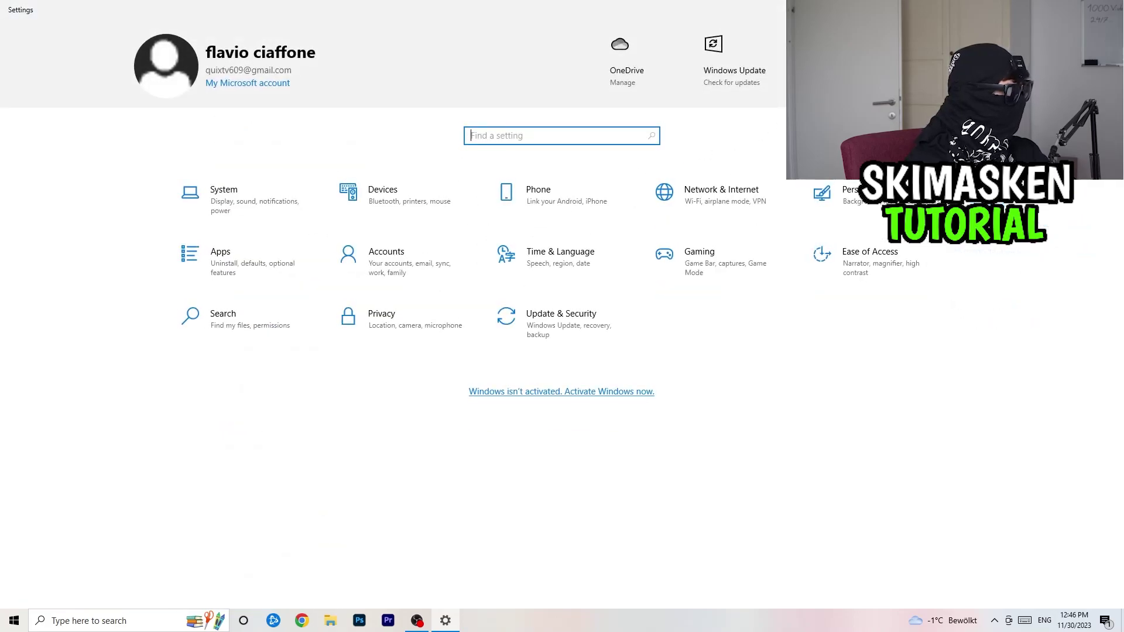
{"action": "key", "text": "alt+F4"}
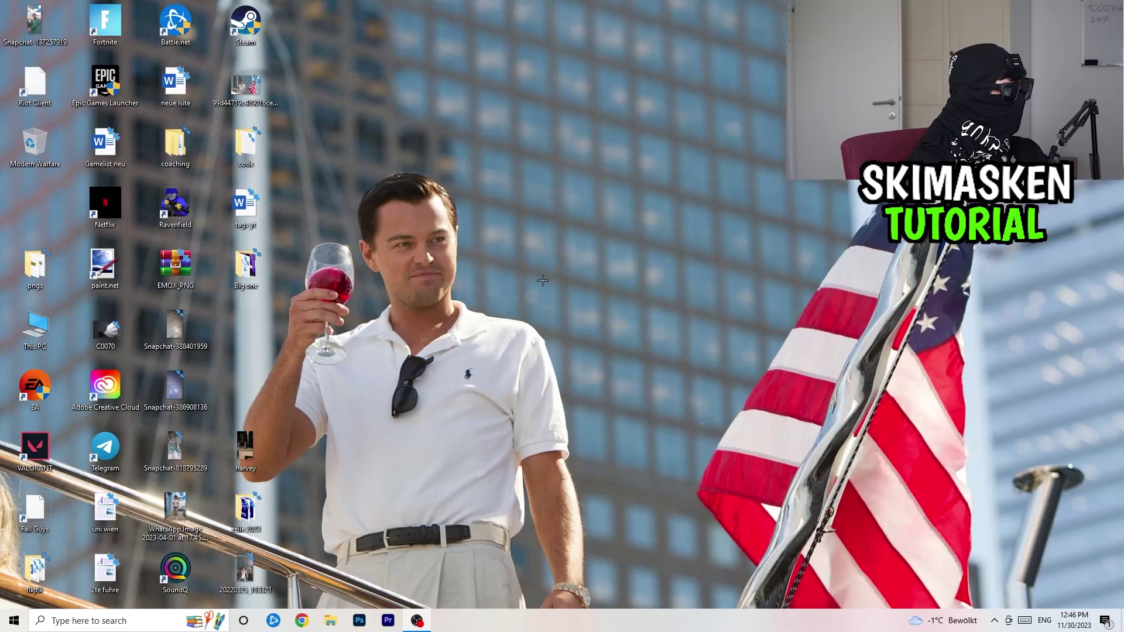
- Open NVIDIA Control Panel, review the display resolution and the 3D image settings with preview, and close it
{"action": "right_click", "coordinate": [560, 267]}
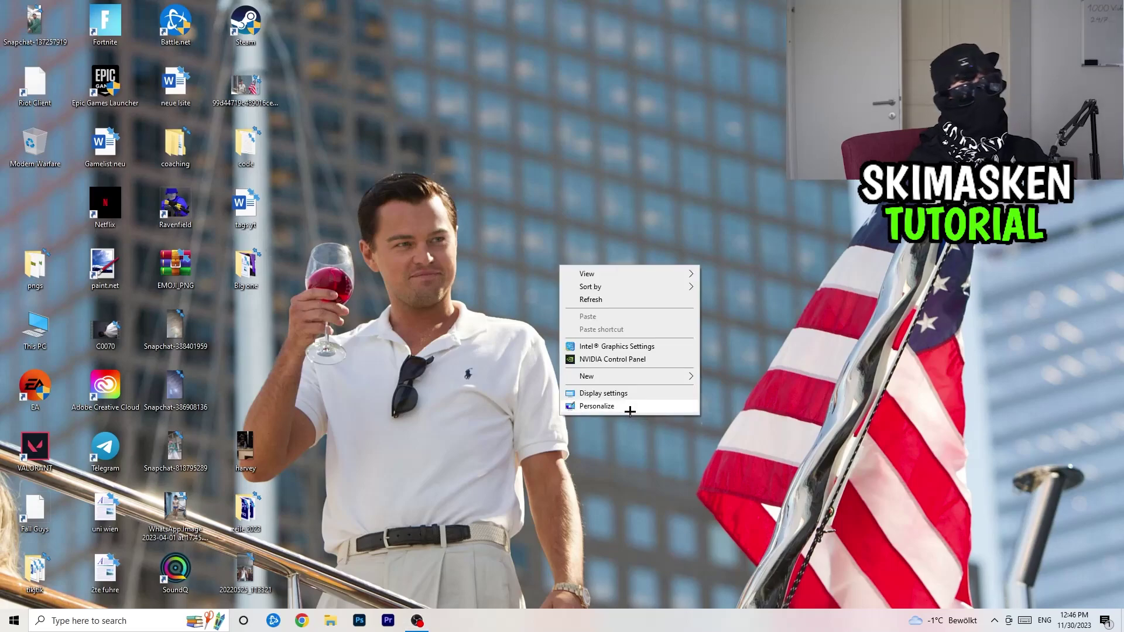
{"action": "left_click", "coordinate": [647, 360]}
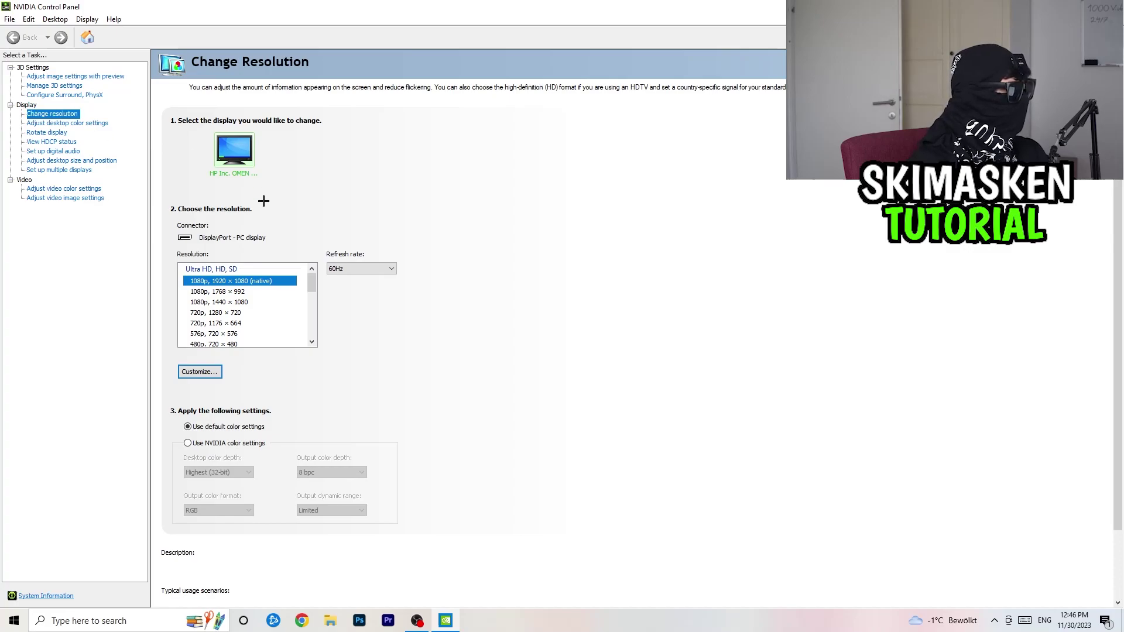
{"action": "mouse_move", "coordinate": [294, 303]}
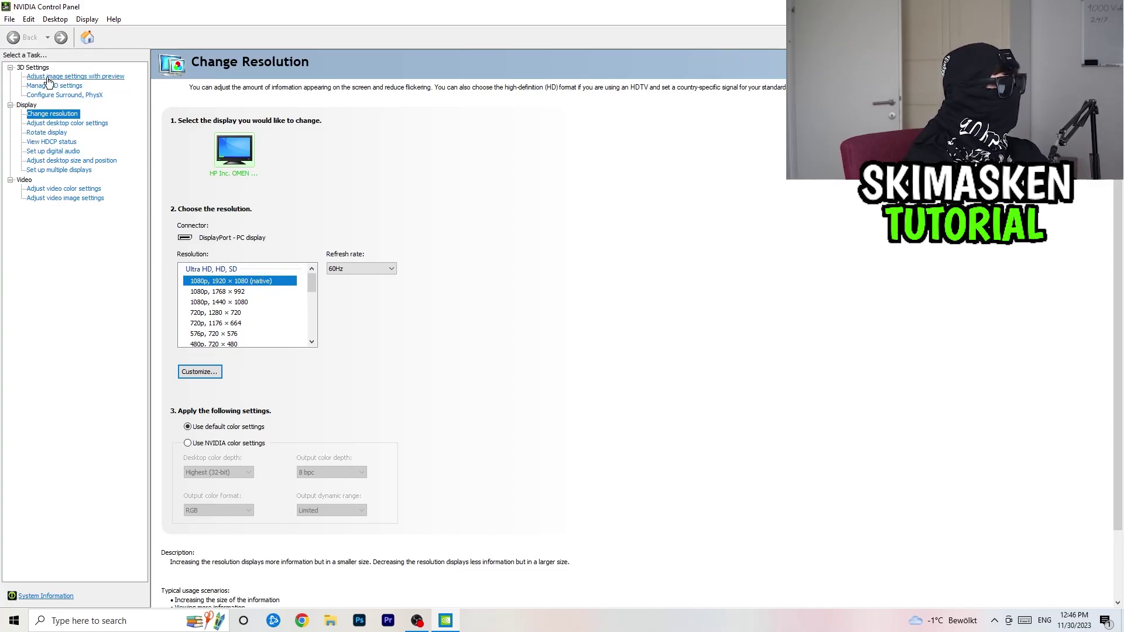
{"action": "left_click", "coordinate": [82, 77]}
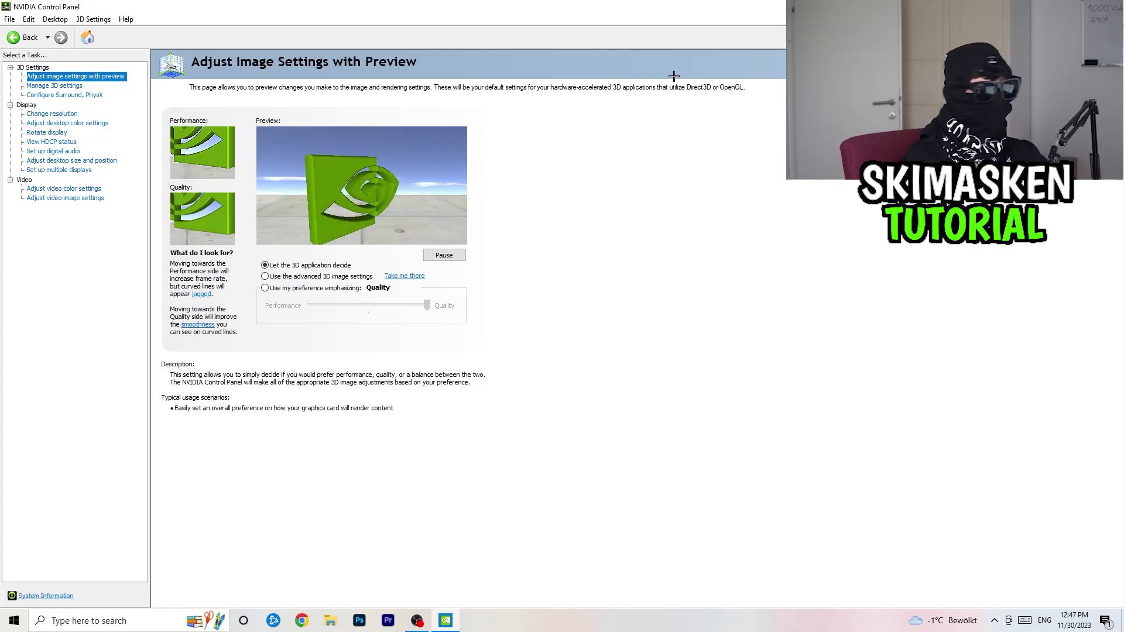
{"action": "key", "text": "alt+F4"}
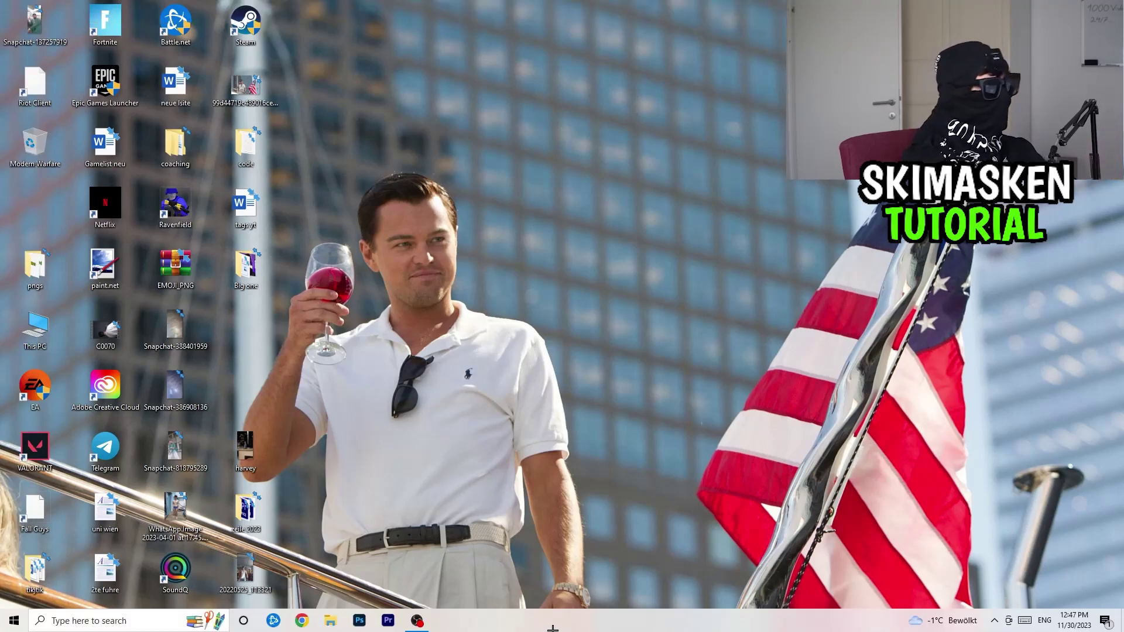
- Open Task Manager maximized, sort the processes by CPU and by GPU usage, and show the available actions for Razer Synapse
{"action": "right_click", "coordinate": [553, 629]}
{"action": "left_click", "coordinate": [604, 568]}
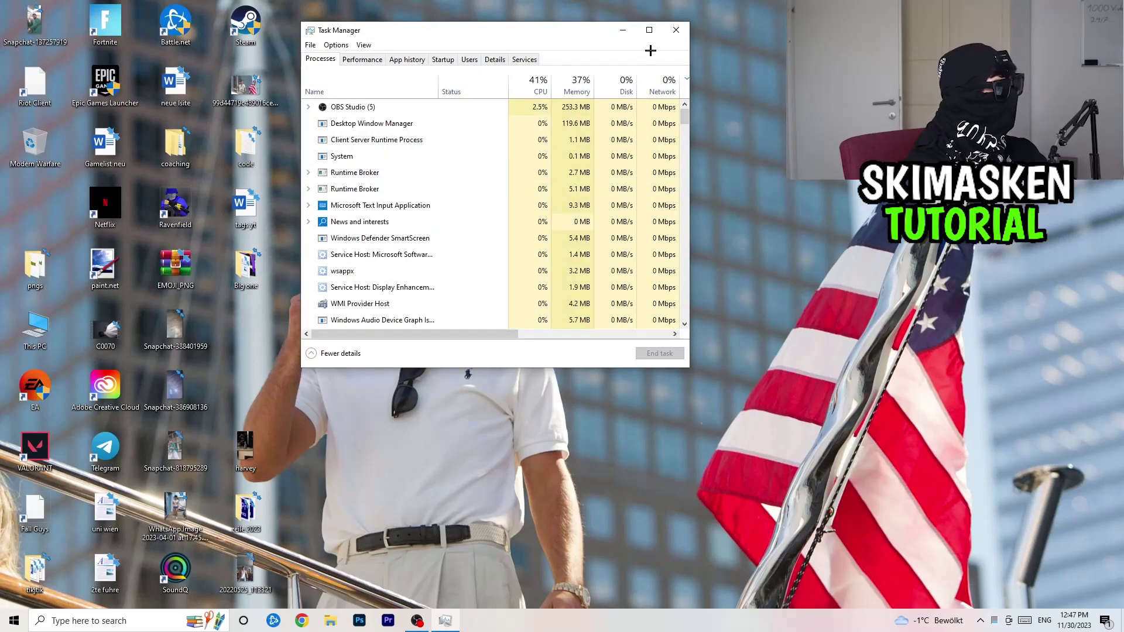
{"action": "left_click", "coordinate": [656, 28]}
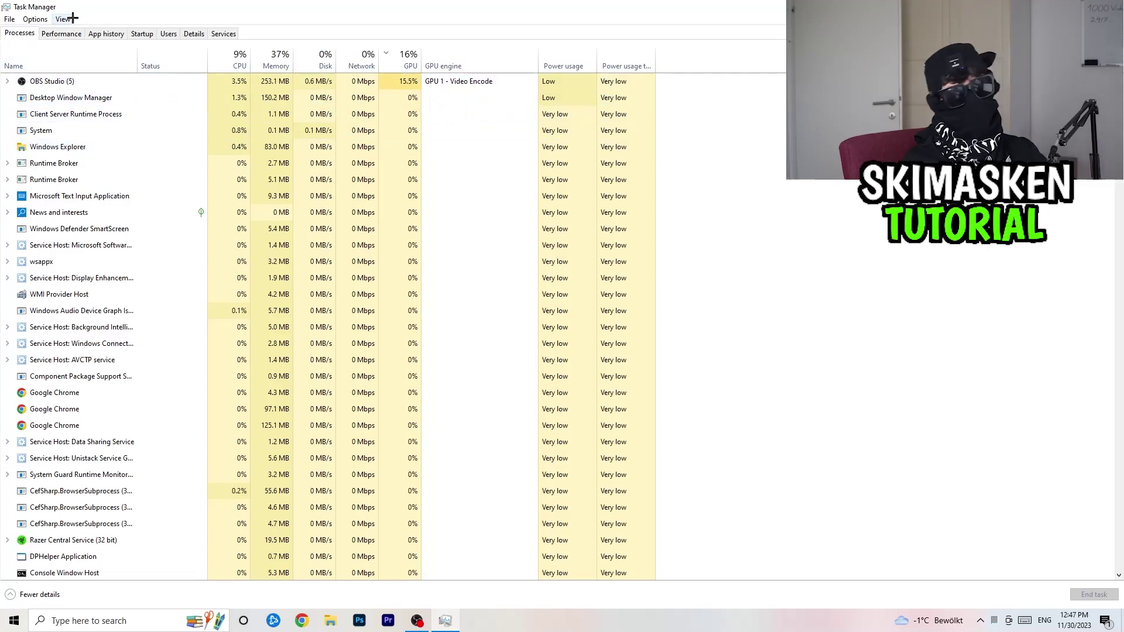
{"action": "left_click", "coordinate": [215, 56]}
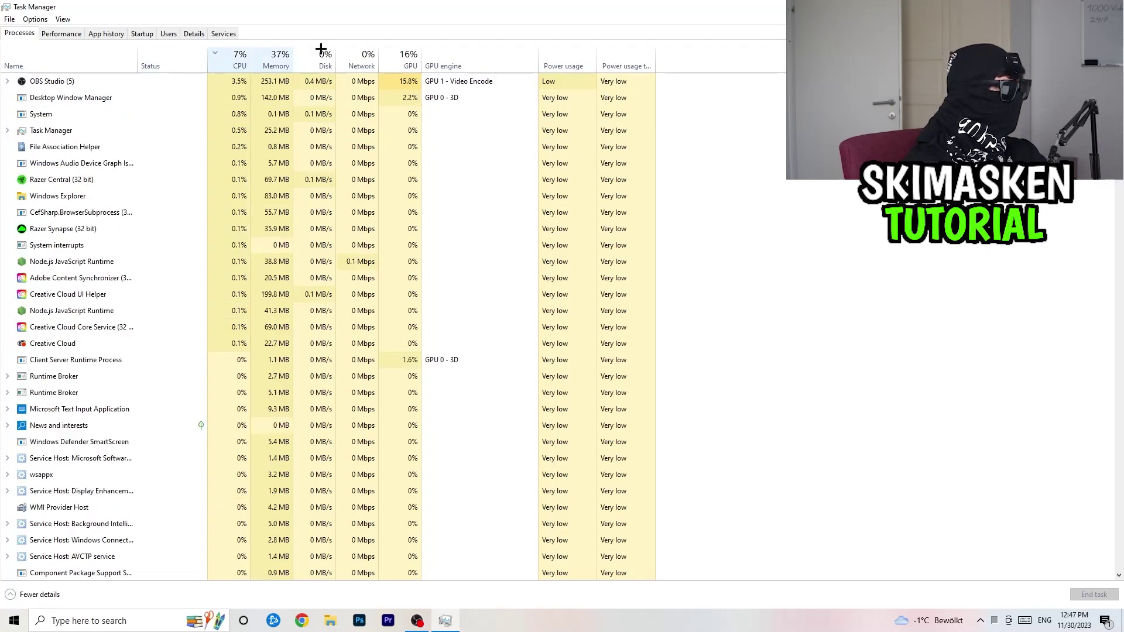
{"action": "left_click", "coordinate": [414, 58]}
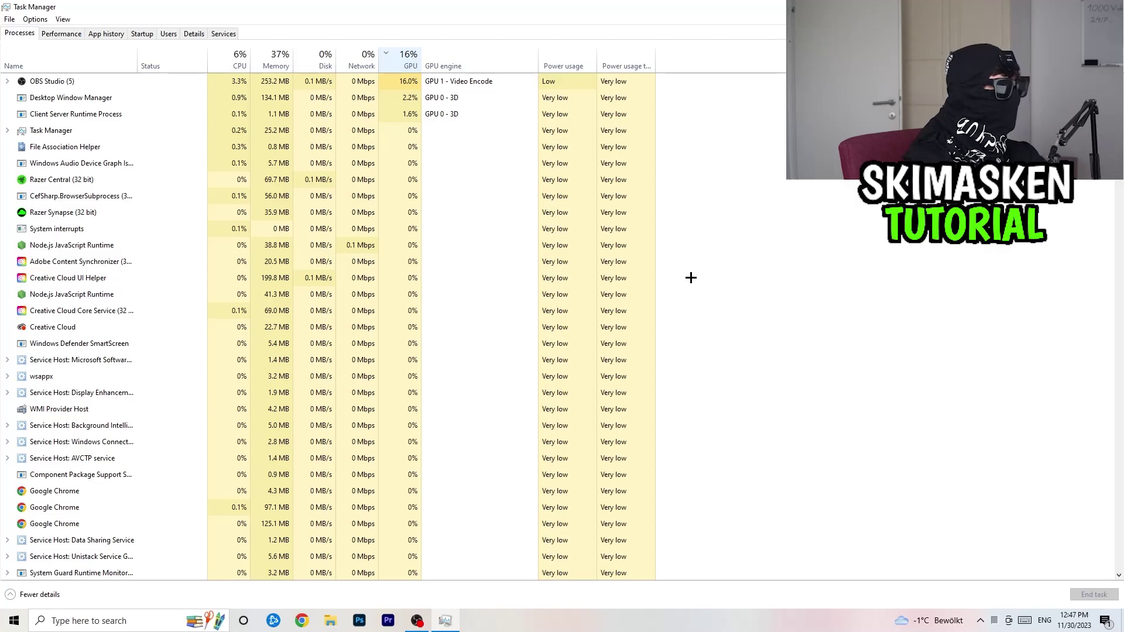
{"action": "right_click", "coordinate": [121, 209]}
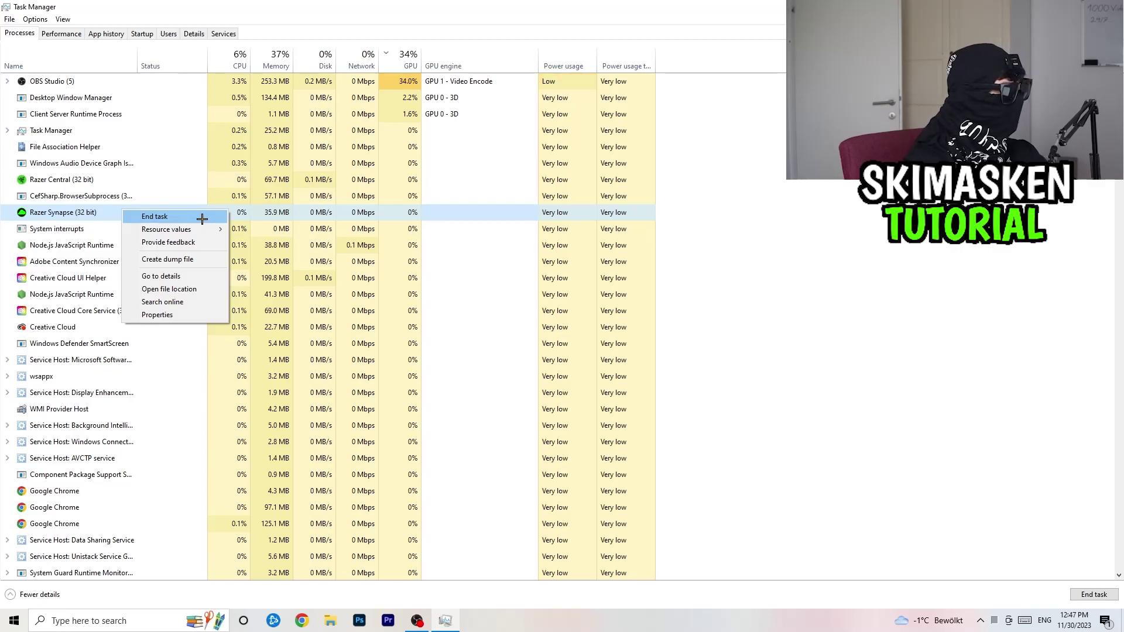
- In Task Manager's detailed process list, examine the priority options for a chrome.exe process without choosing one
{"action": "left_click", "coordinate": [191, 34]}
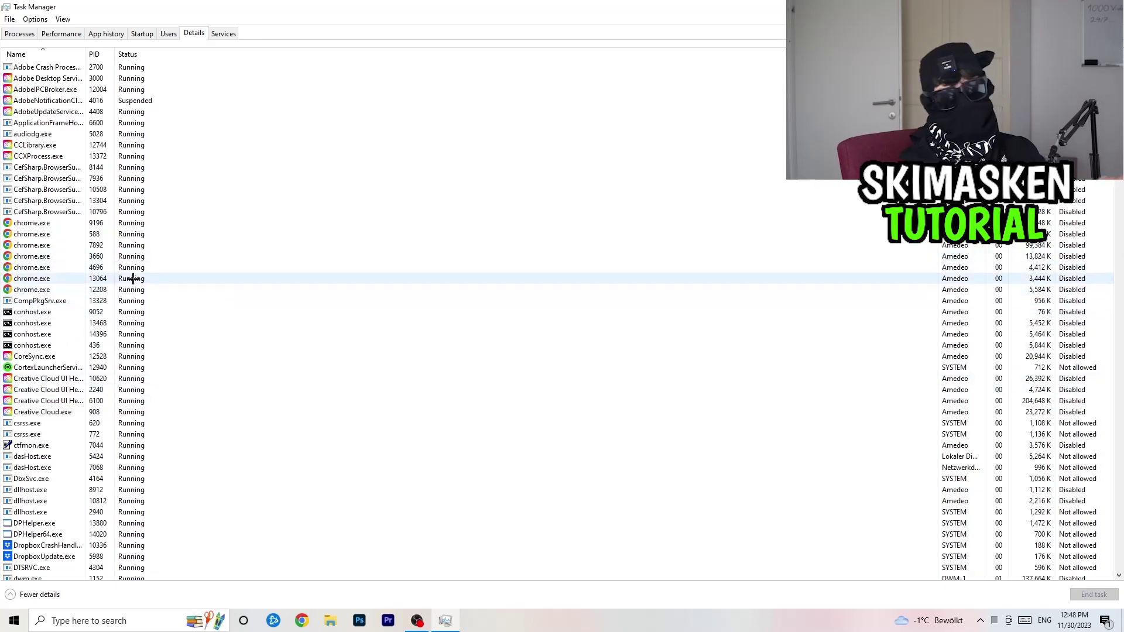
{"action": "right_click", "coordinate": [60, 266]}
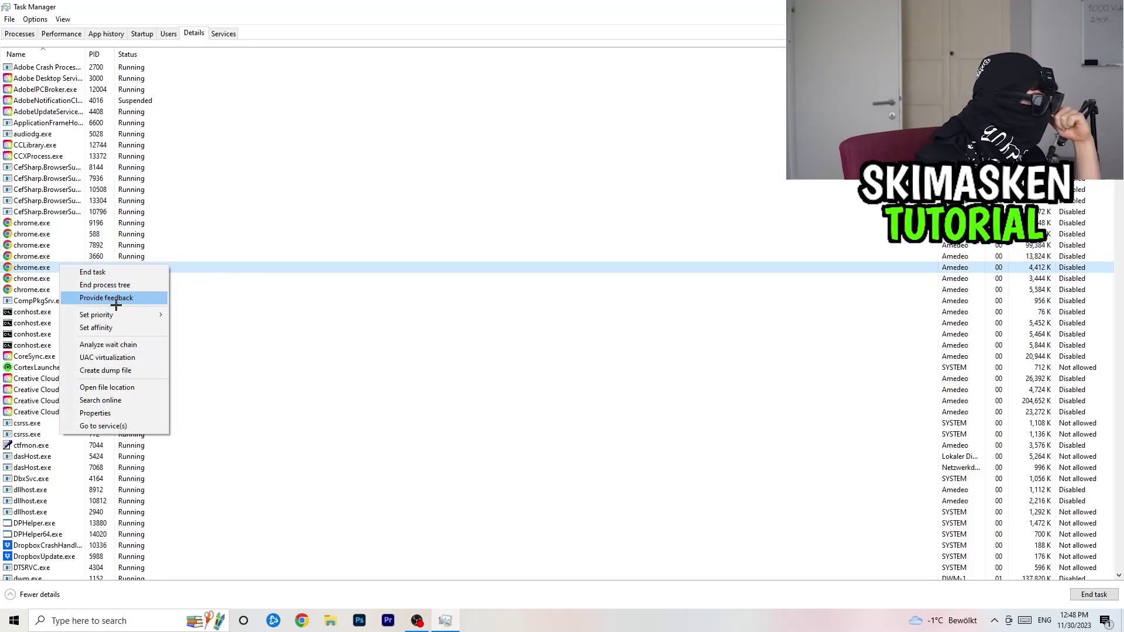
{"action": "mouse_move", "coordinate": [150, 314]}
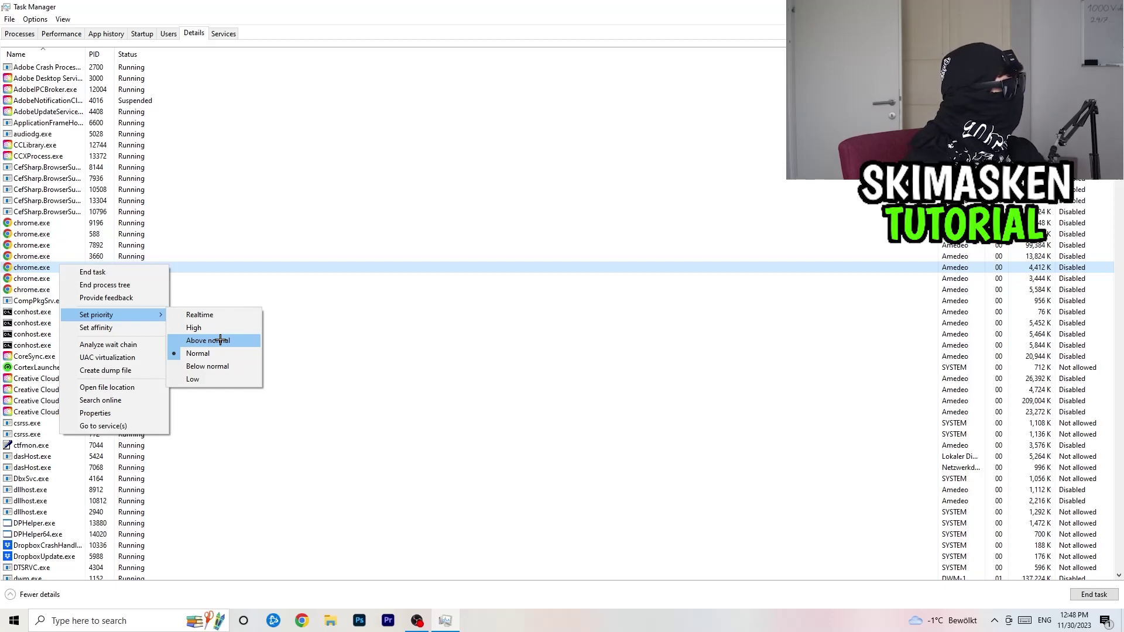
{"action": "left_click", "coordinate": [462, 121]}
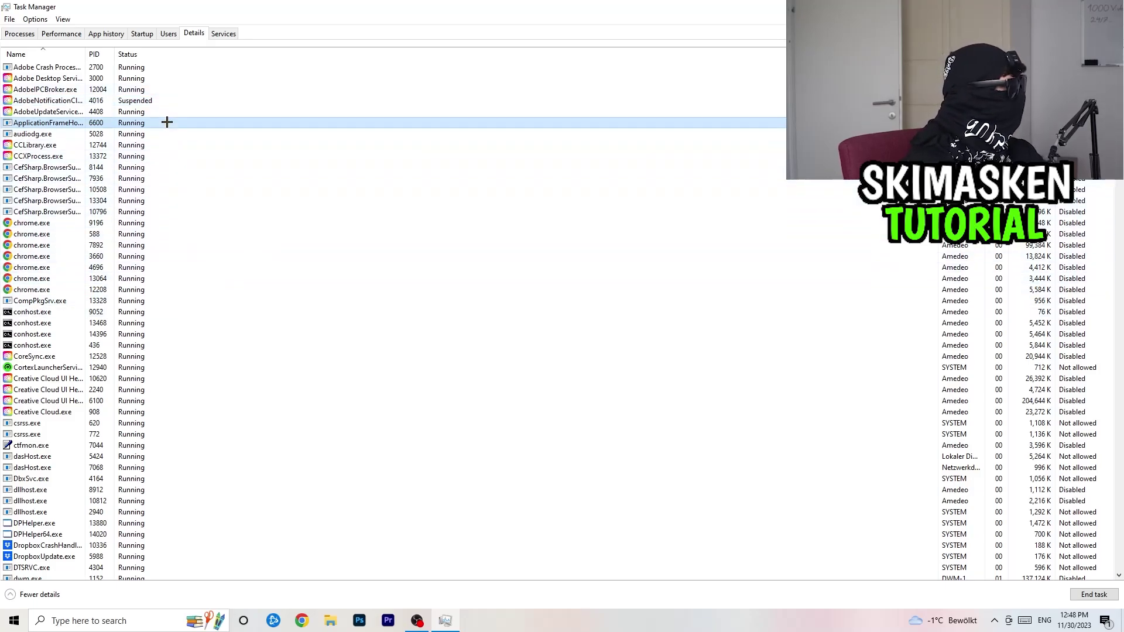
- Review the list of startup apps with their status and startup impact, and close Task Manager
{"action": "left_click", "coordinate": [141, 34]}
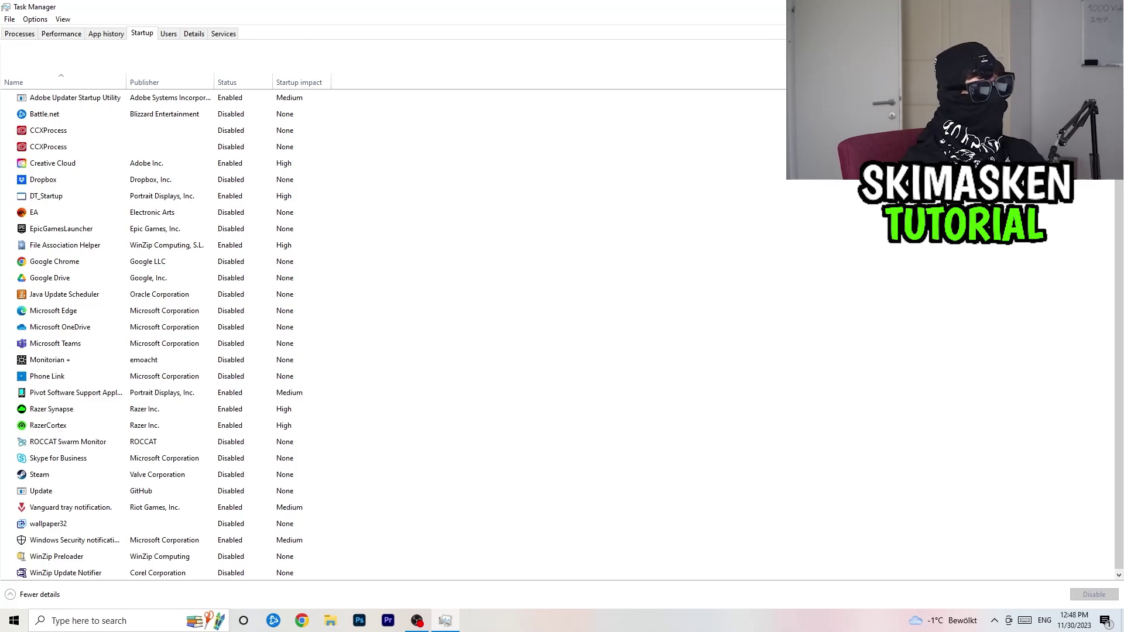
{"action": "key", "text": "alt+F4"}
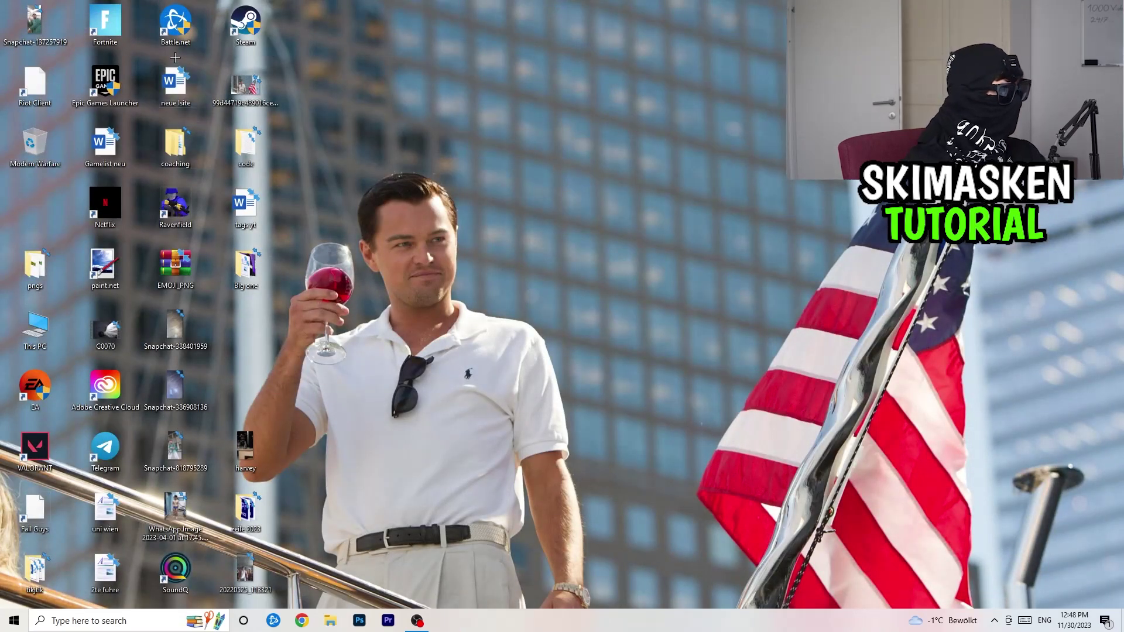
- Move the Steam shortcut to an empty area of the desktop and show its available actions, dismissing them without choosing one
{"action": "left_click_drag", "start_coordinate": [245, 23], "coordinate": [594, 208]}
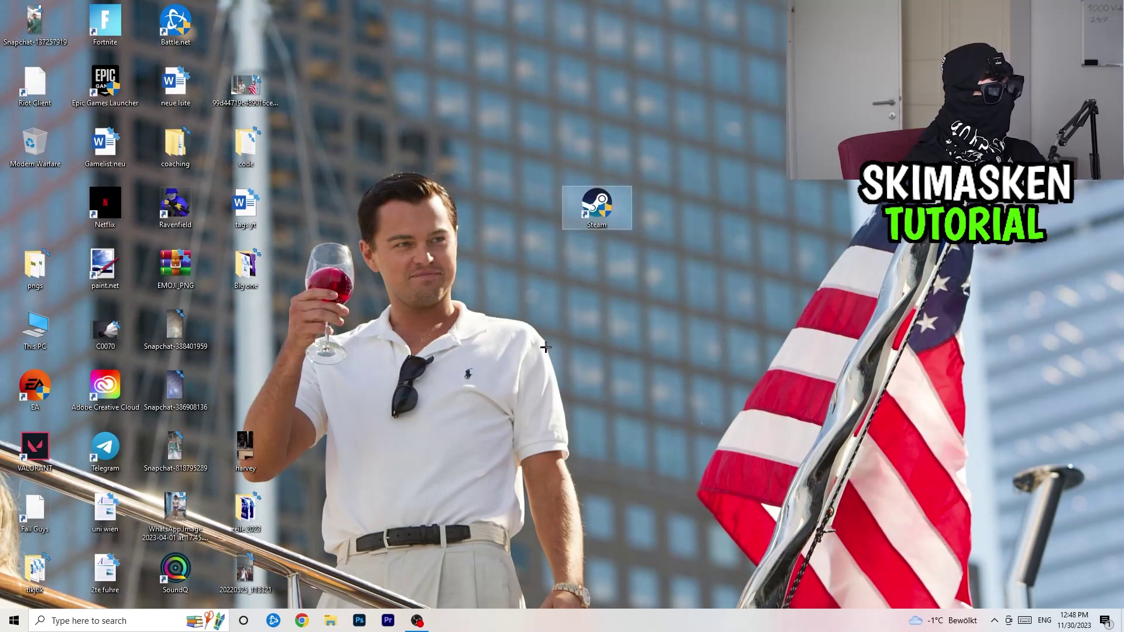
{"action": "right_click", "coordinate": [604, 212]}
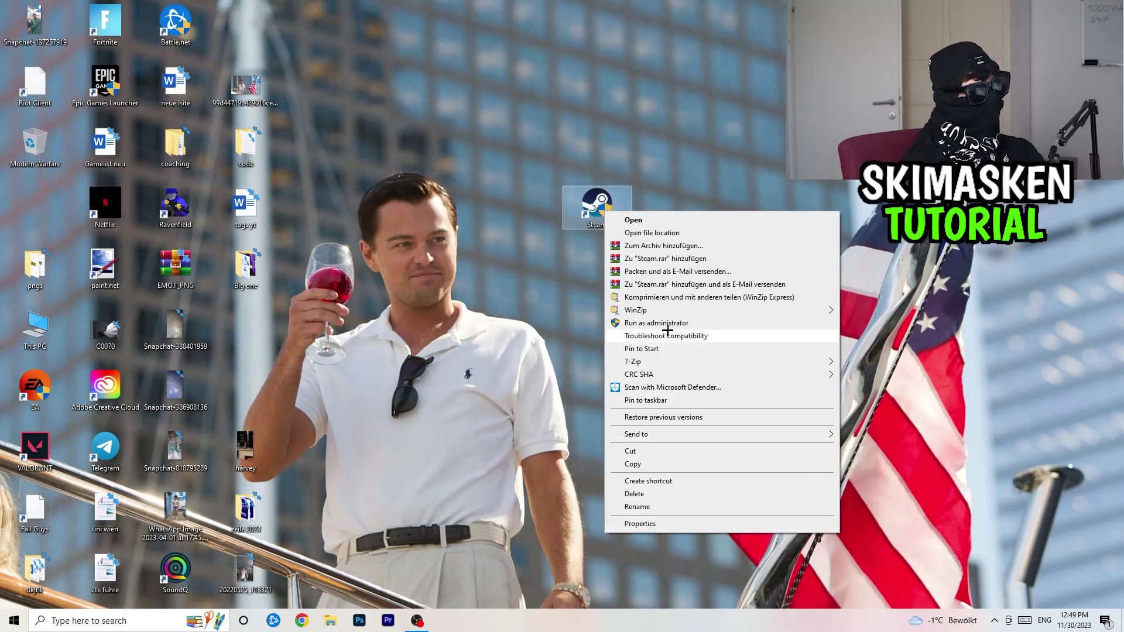
{"action": "left_click", "coordinate": [446, 241]}
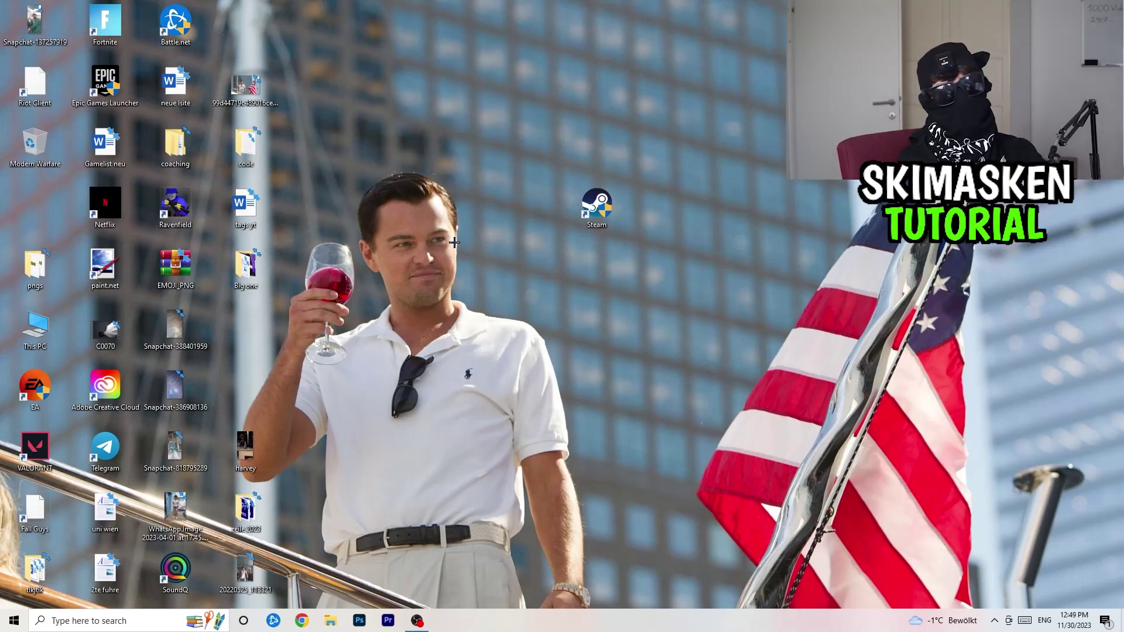
- Open the Windows Update page under Update & Security in Settings, review the update status, and close Settings
{"action": "left_click", "coordinate": [14, 620]}
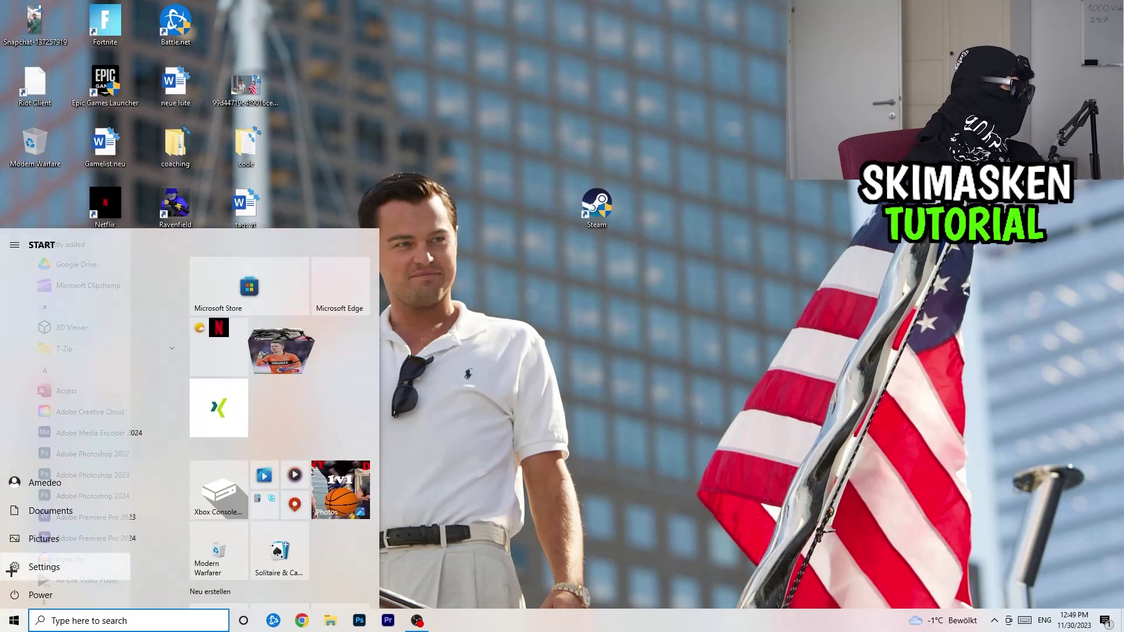
{"action": "left_click", "coordinate": [23, 567]}
{"action": "left_click", "coordinate": [516, 350]}
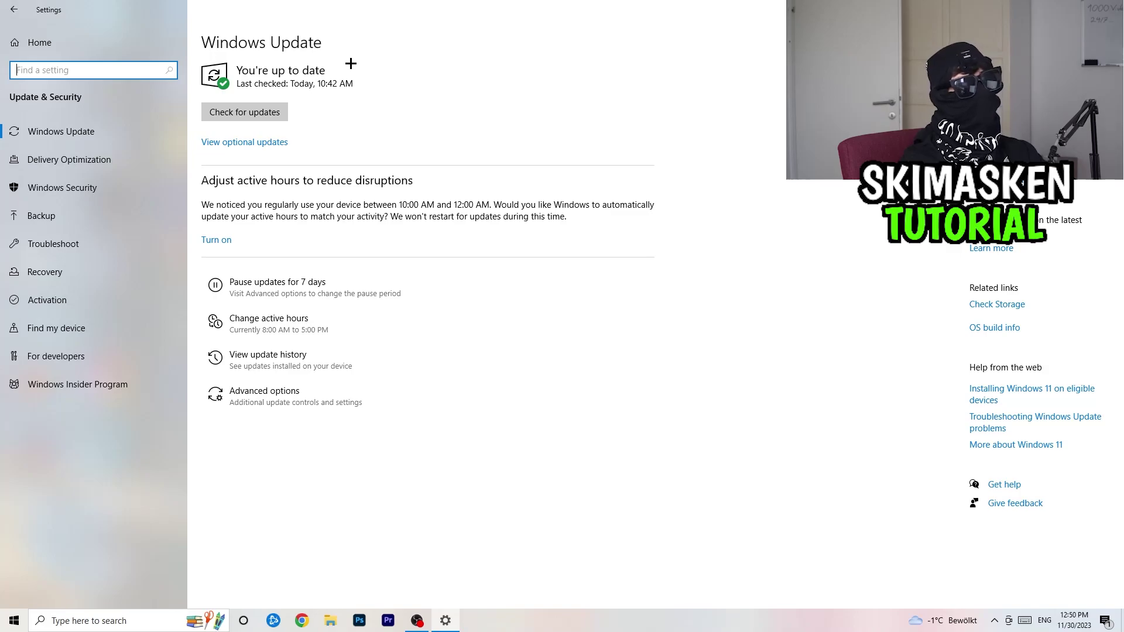
{"action": "key", "text": "alt+F4"}
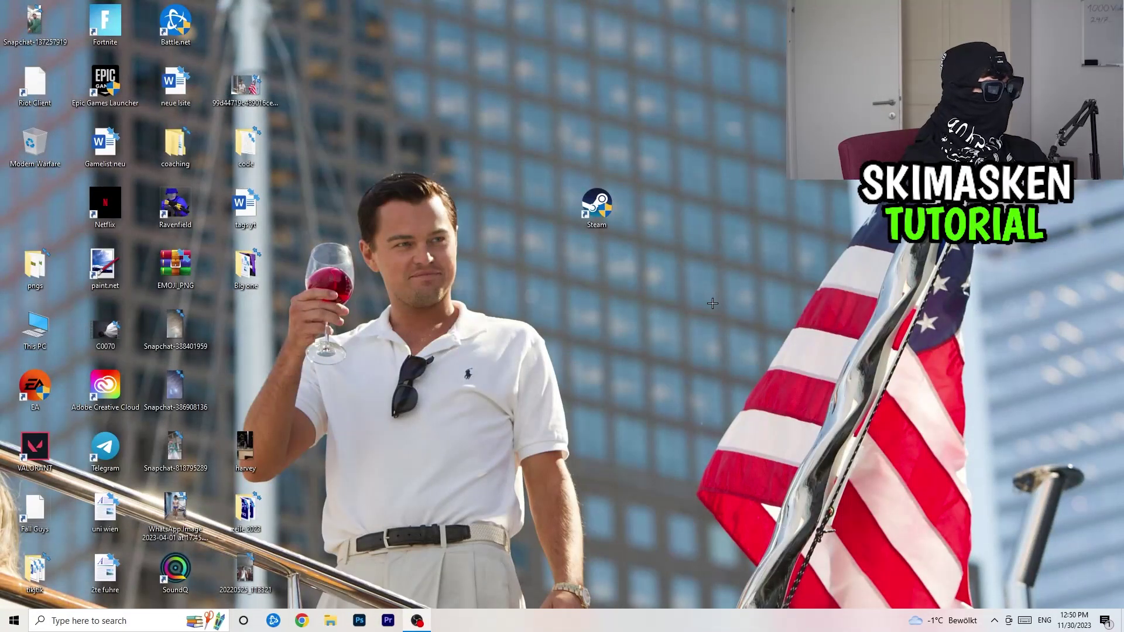